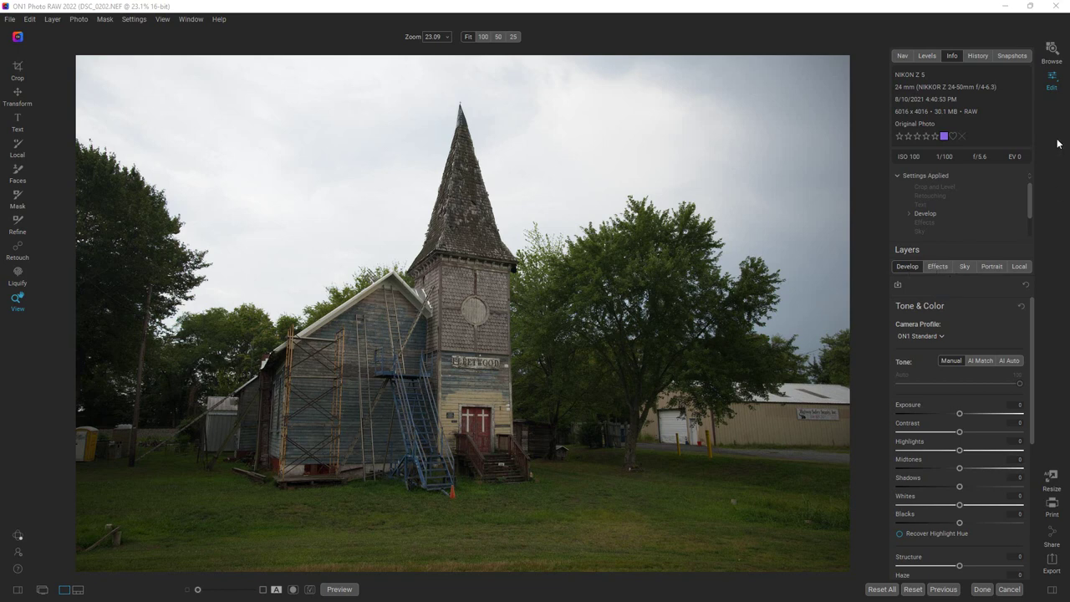
Step: Add a Curves filter to the church photo from the Effects tab's filter list
click(939, 266)
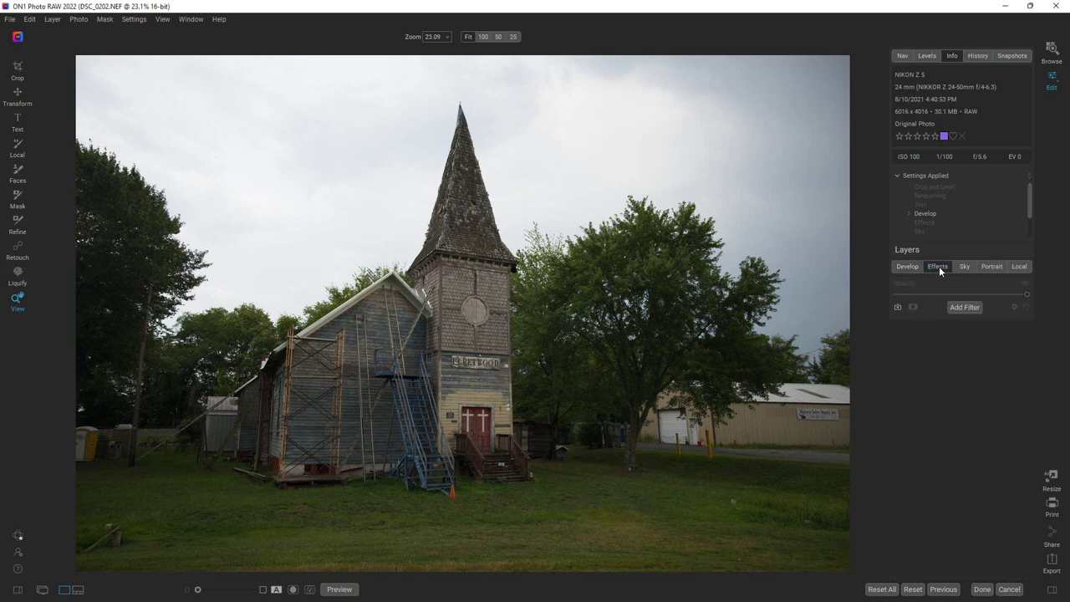
click(965, 307)
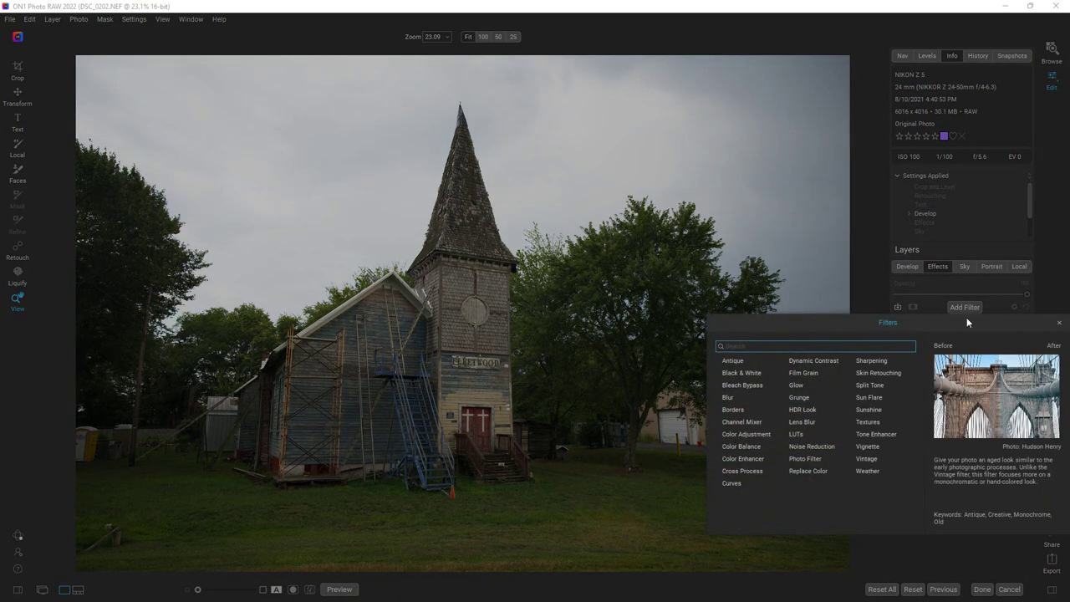
click(731, 483)
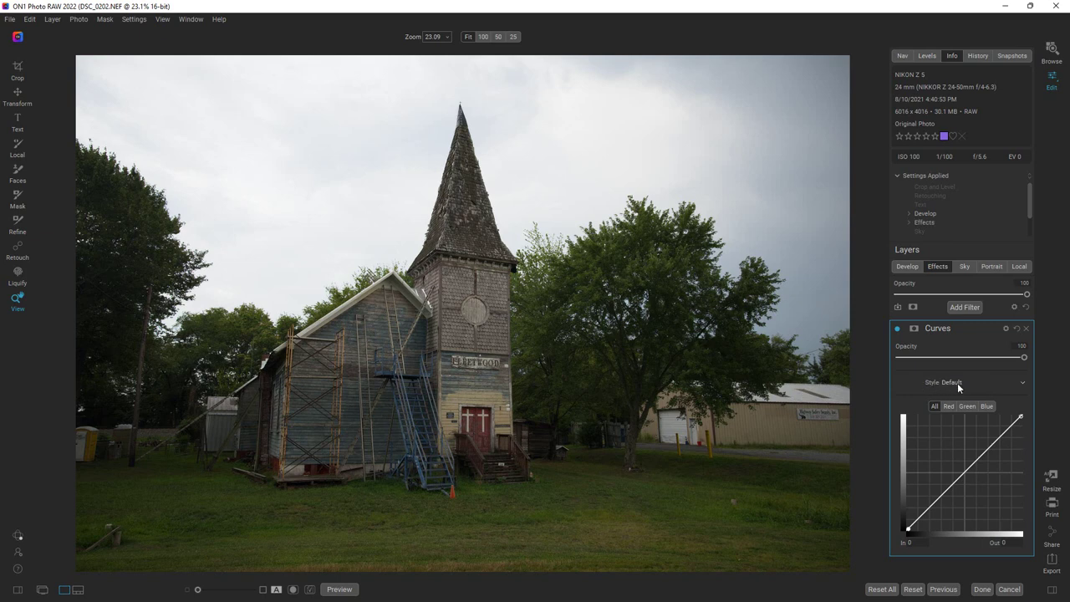
Step: Apply the Invert curve style to turn the church photo into a negative
click(957, 382)
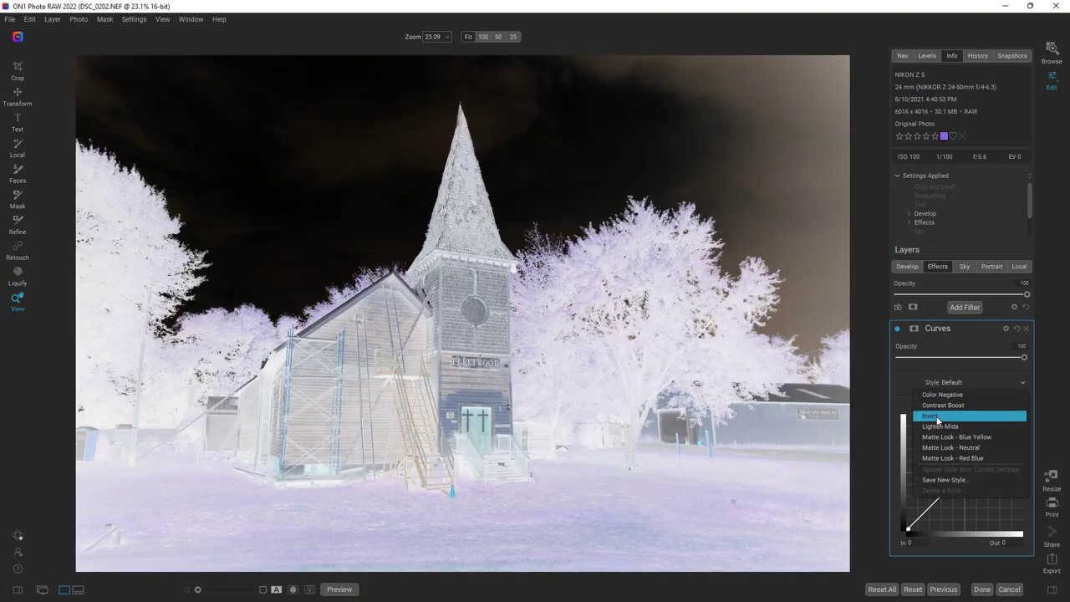
click(960, 417)
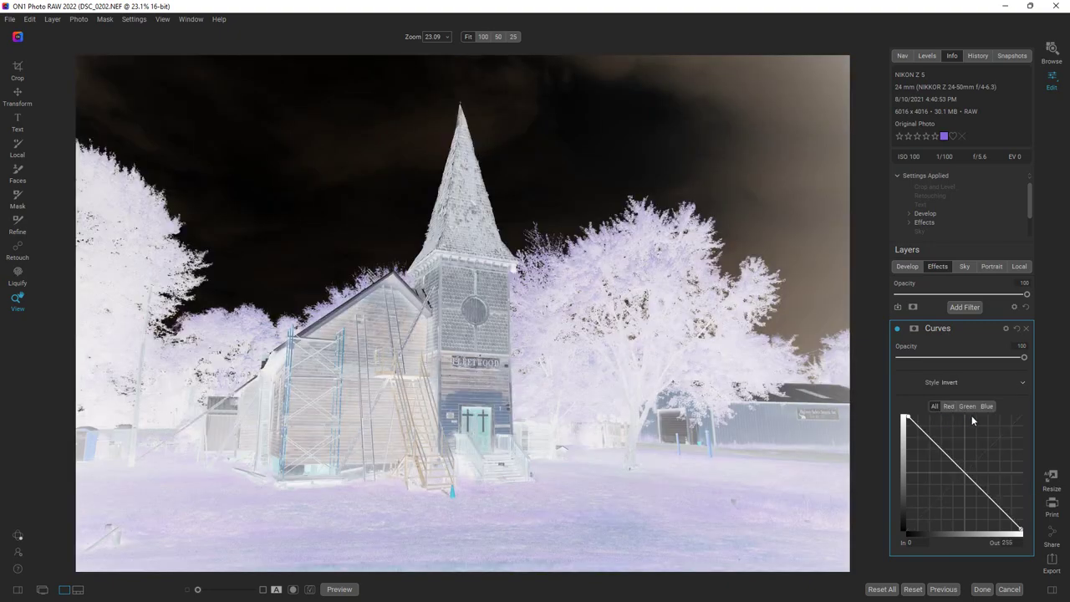